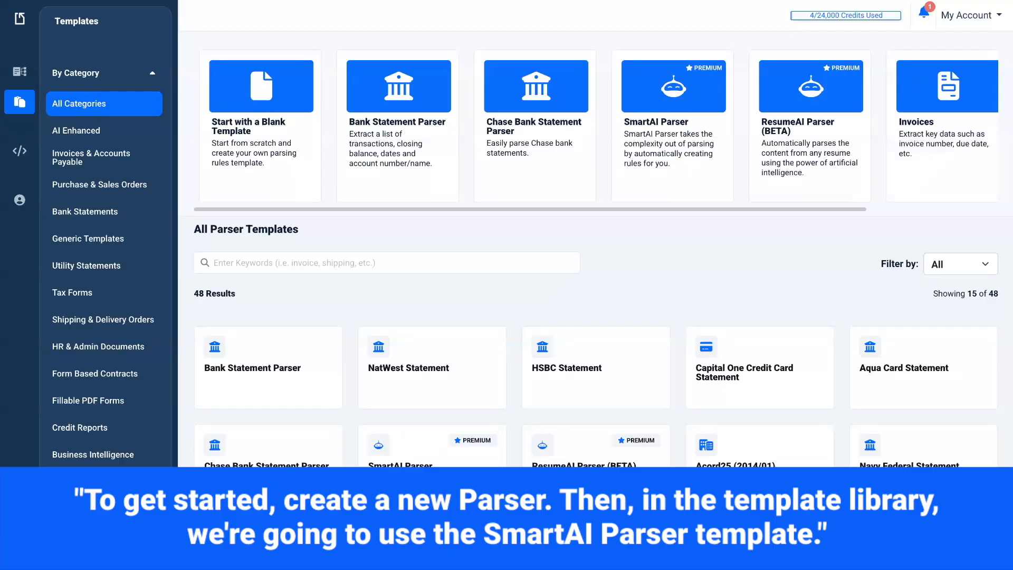
# Create a new parser named Receipt Parser from the SmartAI Parser template
pyautogui.click(704, 178)
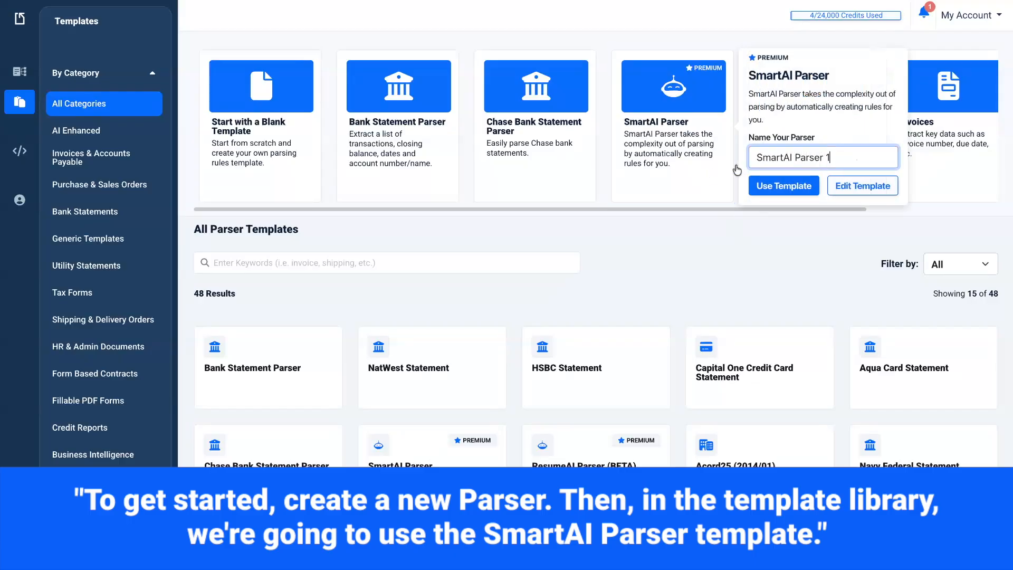
pyautogui.moveTo(843, 158); pyautogui.dragTo(747, 157)
pyautogui.write('Receipt Par')
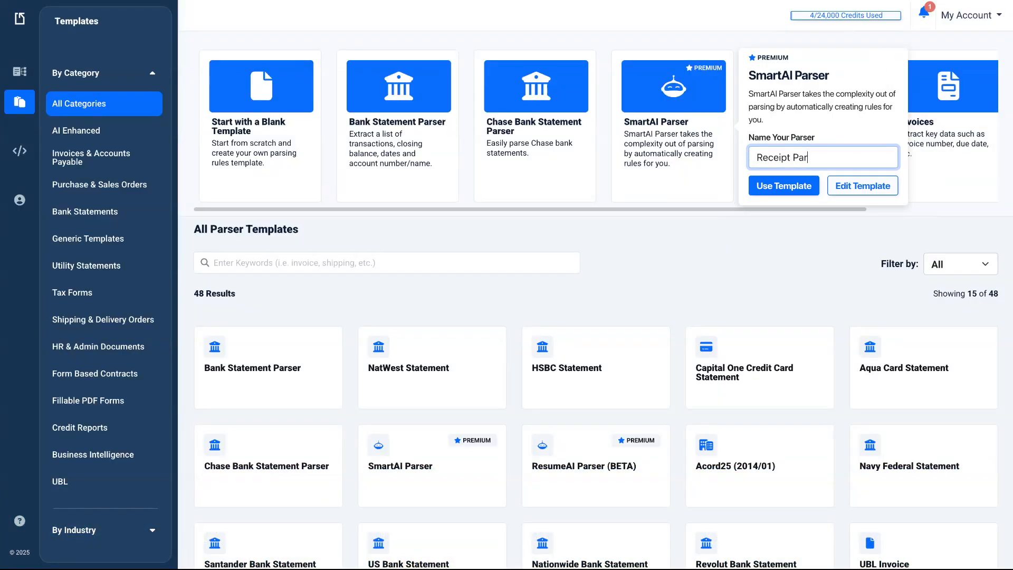
pyautogui.write('ser')
pyautogui.click(784, 185)
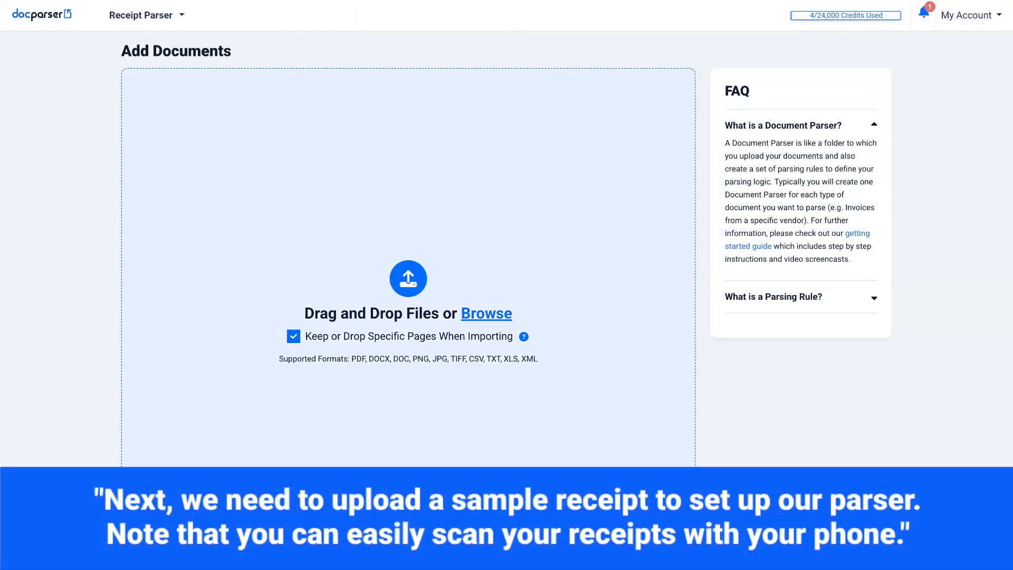
# Upload Sample Receipt.jpg as the sample document and continue to the parsing rules
pyautogui.moveTo(518, 262); pyautogui.dragTo(518, 261)
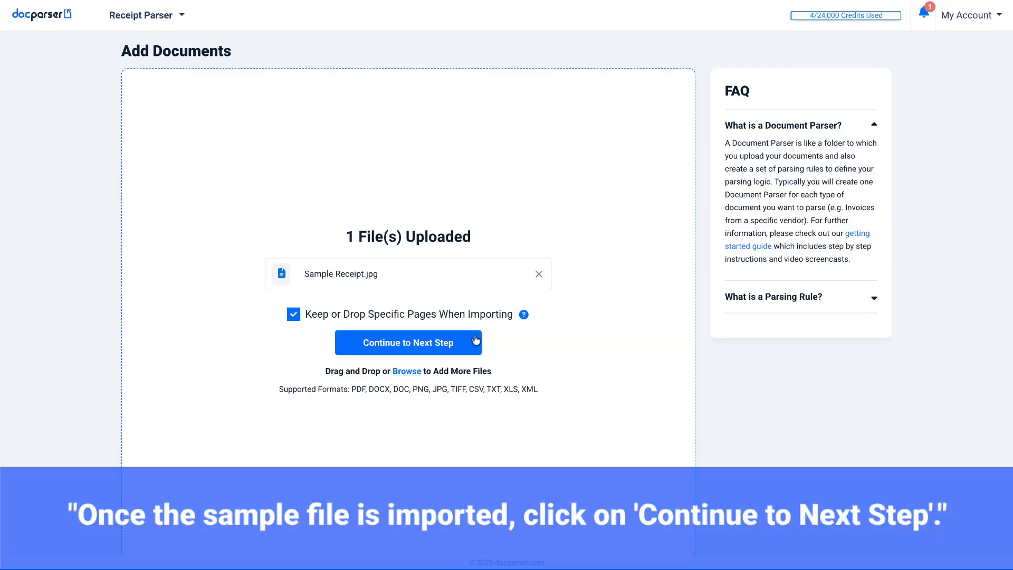
pyautogui.click(467, 343)
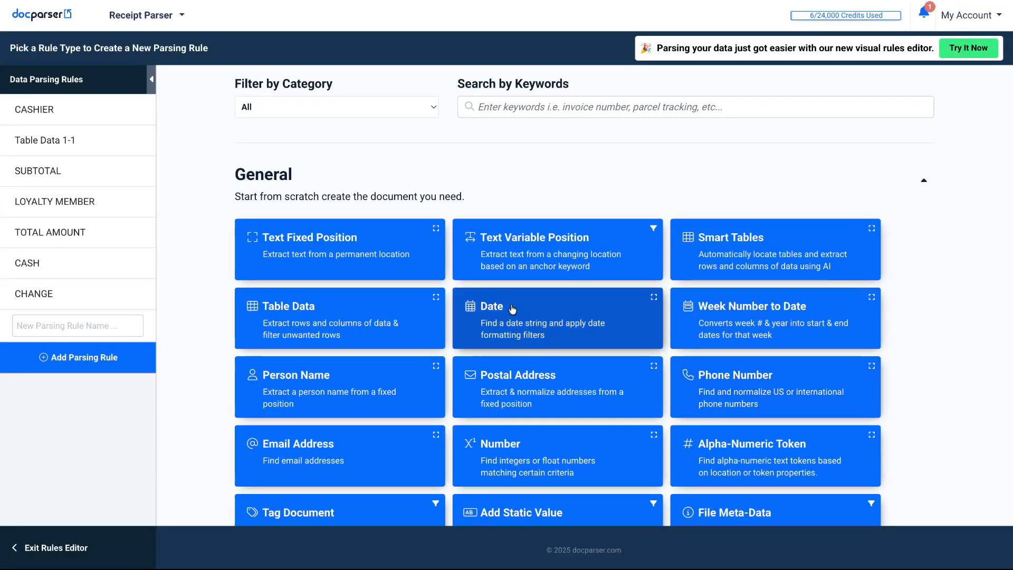
# Review the raw data and filtered results of the CASHIER parsing rule
pyautogui.click(75, 110)
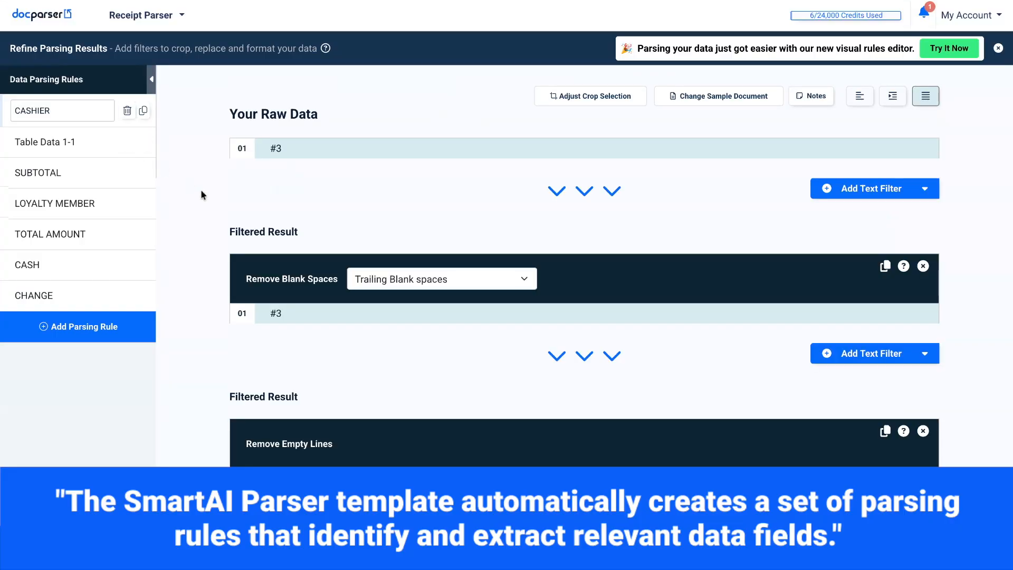
pyautogui.scroll(-3, 200, 188)
pyautogui.scroll(3, 584, 266)
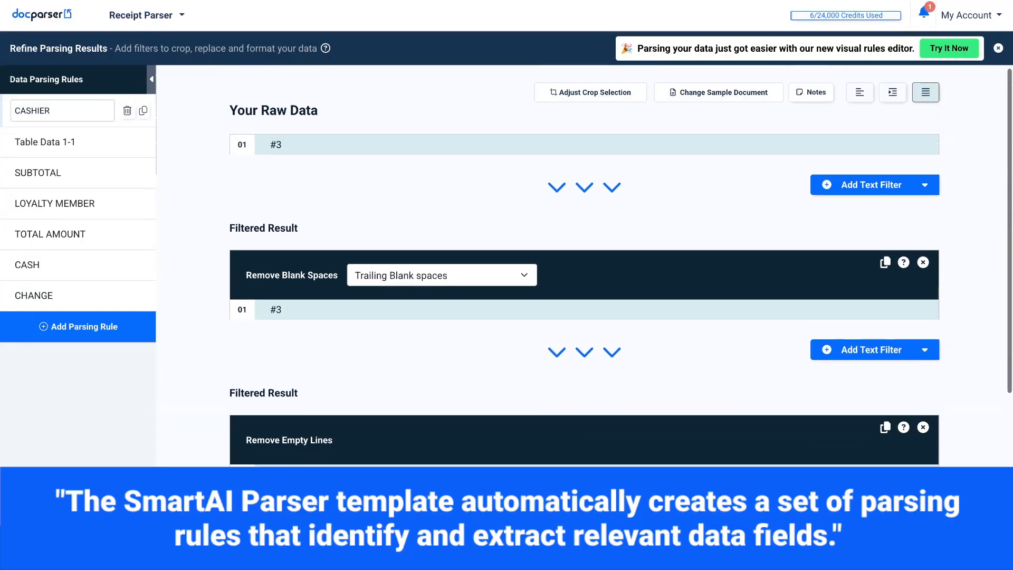
# Check the column boundaries of the Table Data 1-1 rule against the receipt and confirm them
pyautogui.click(84, 152)
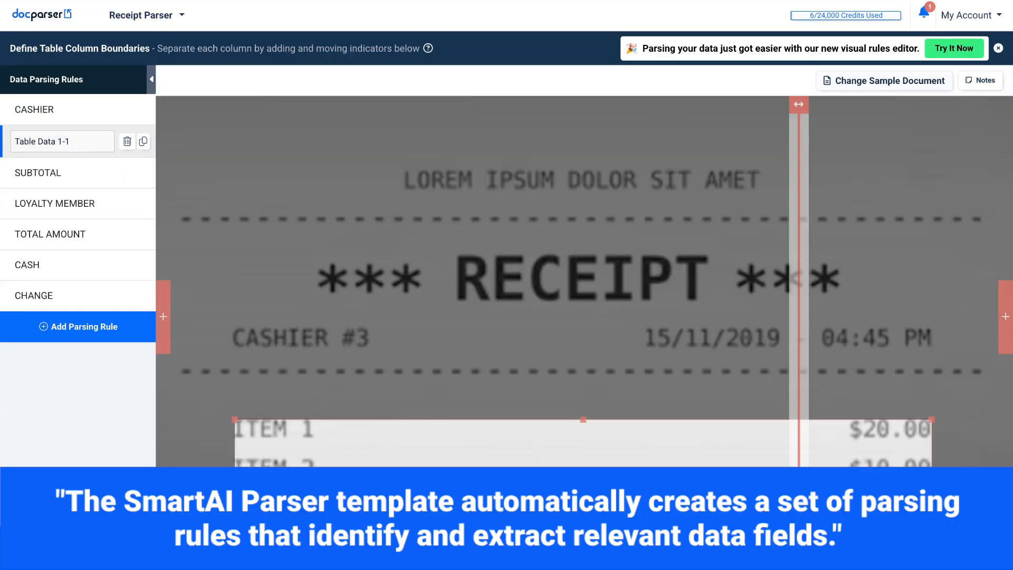
pyautogui.scroll(-8, 584, 280)
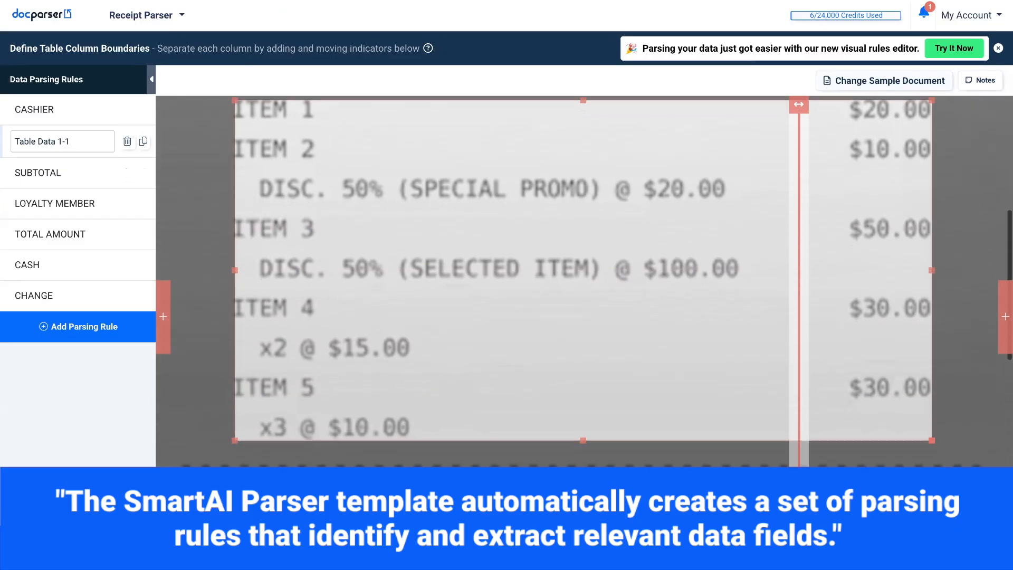
pyautogui.scroll(-4, 584, 280)
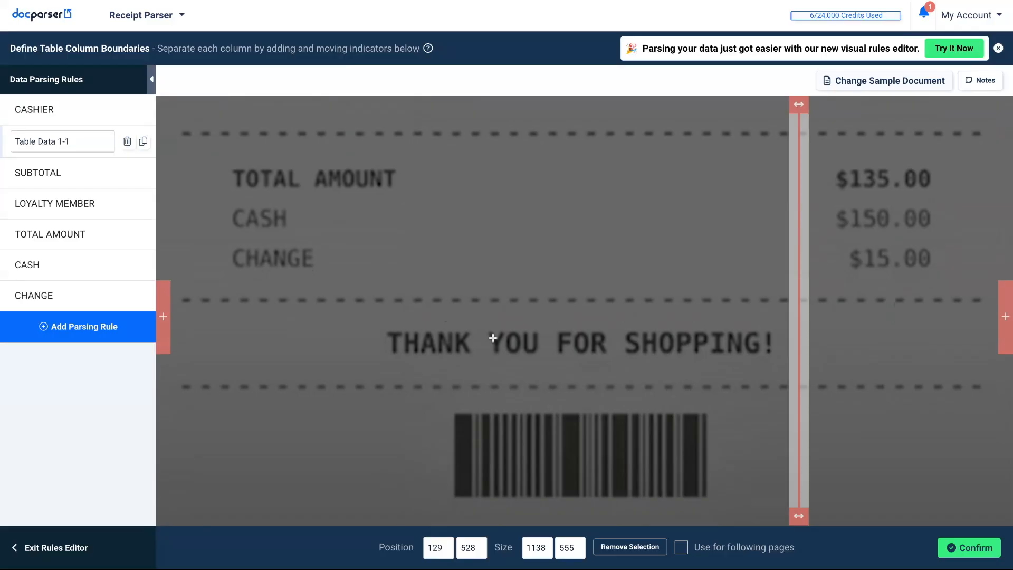
pyautogui.click(972, 549)
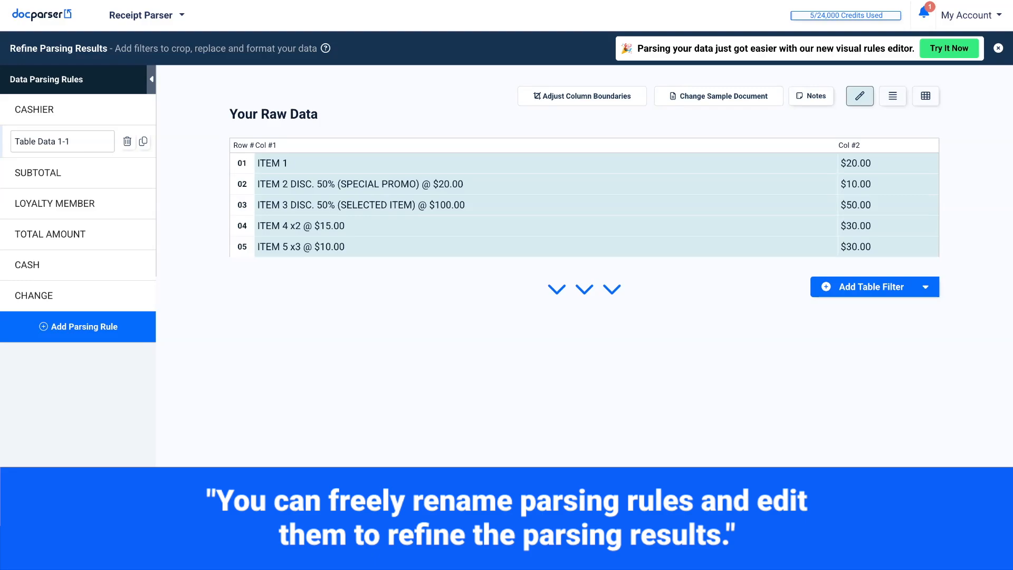
# Rename the Table Data 1-1 parsing rule as LINE ITEMS
pyautogui.tripleClick(89, 146)
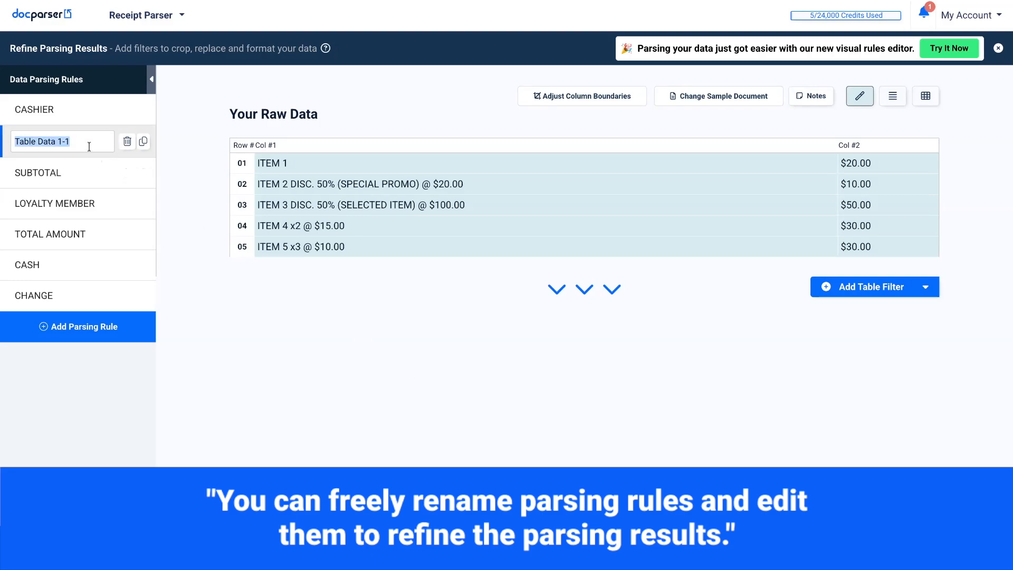
pyautogui.write('LINE ')
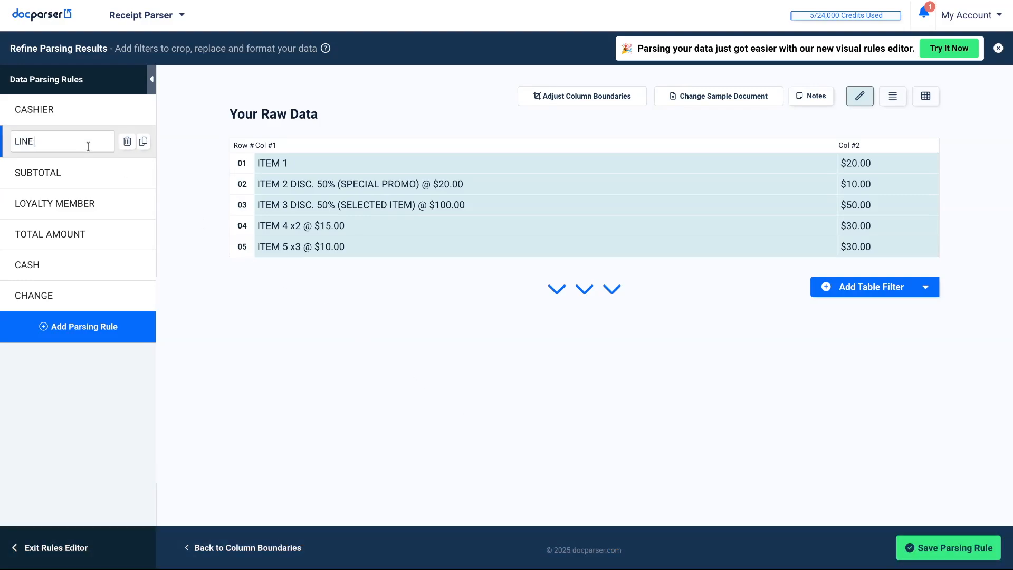
pyautogui.write('ITEMS')
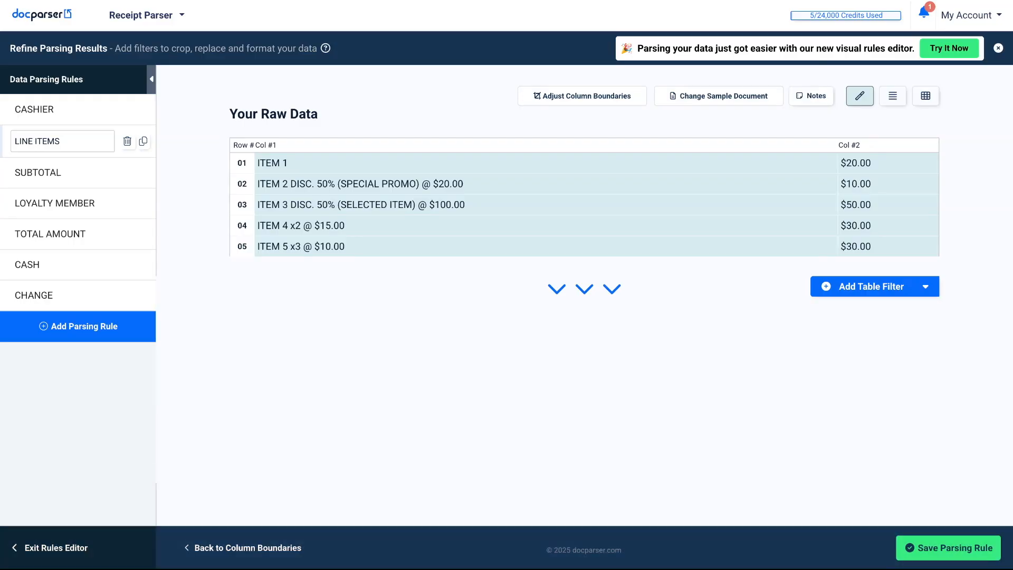
# Add a Name Column Headers filter labelling the columns Item Description and Amount, and save the parsing rule
pyautogui.click(915, 289)
pyautogui.moveTo(904, 306)
pyautogui.moveTo(877, 330)
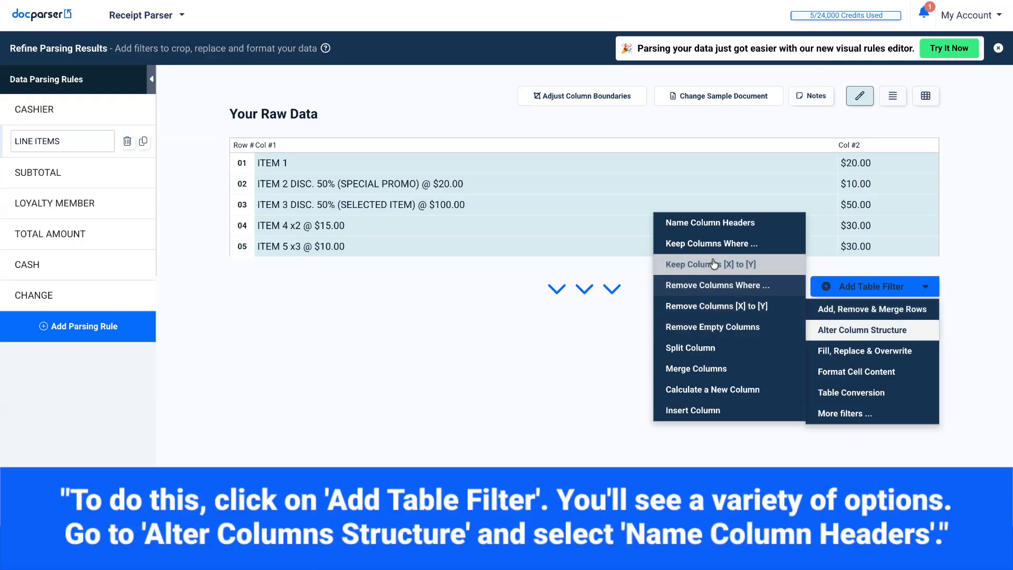
pyautogui.click(712, 225)
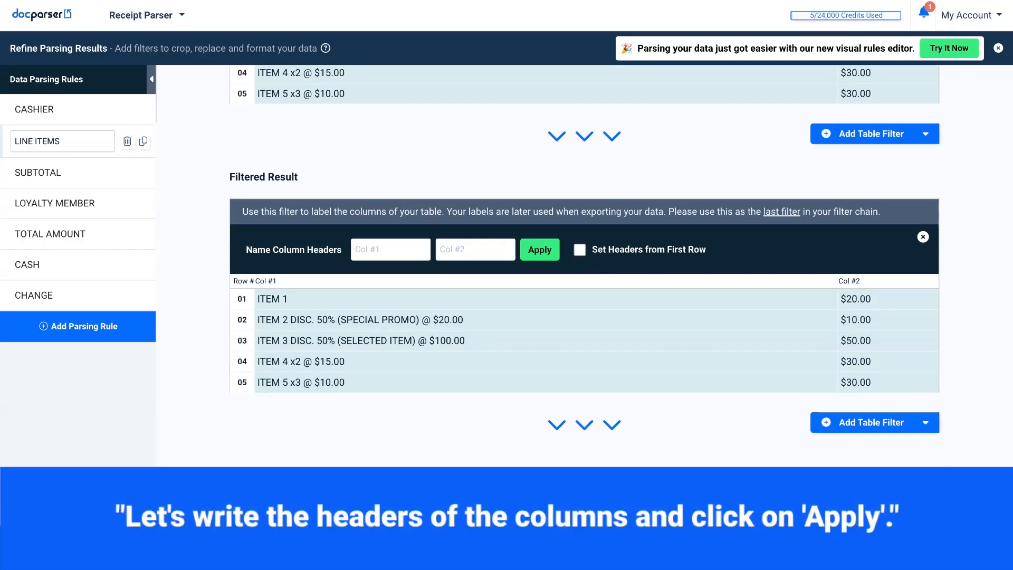
pyautogui.click(386, 253)
pyautogui.write('Ite')
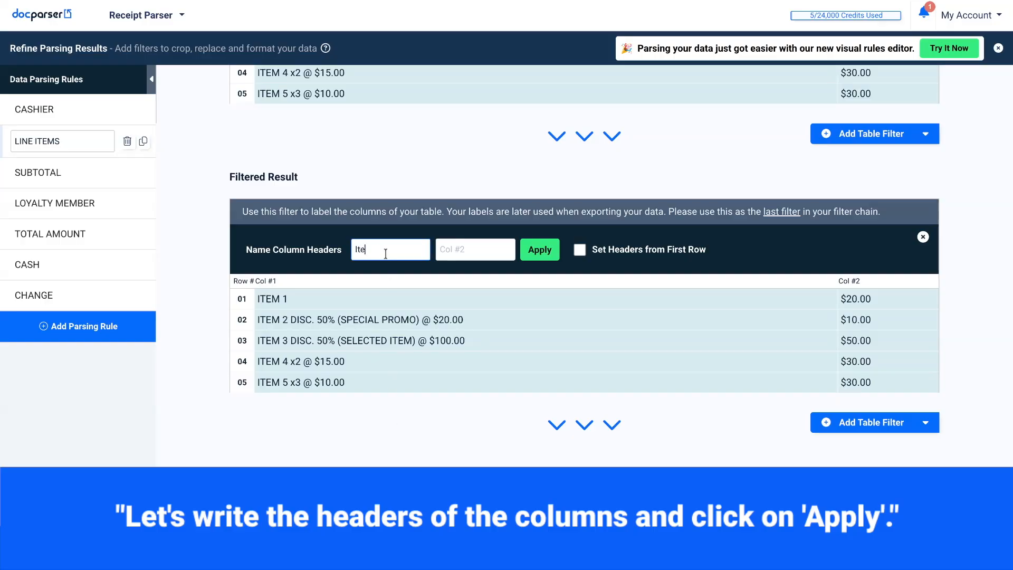
pyautogui.write('m Description')
pyautogui.click(463, 252)
pyautogui.write('Amoun')
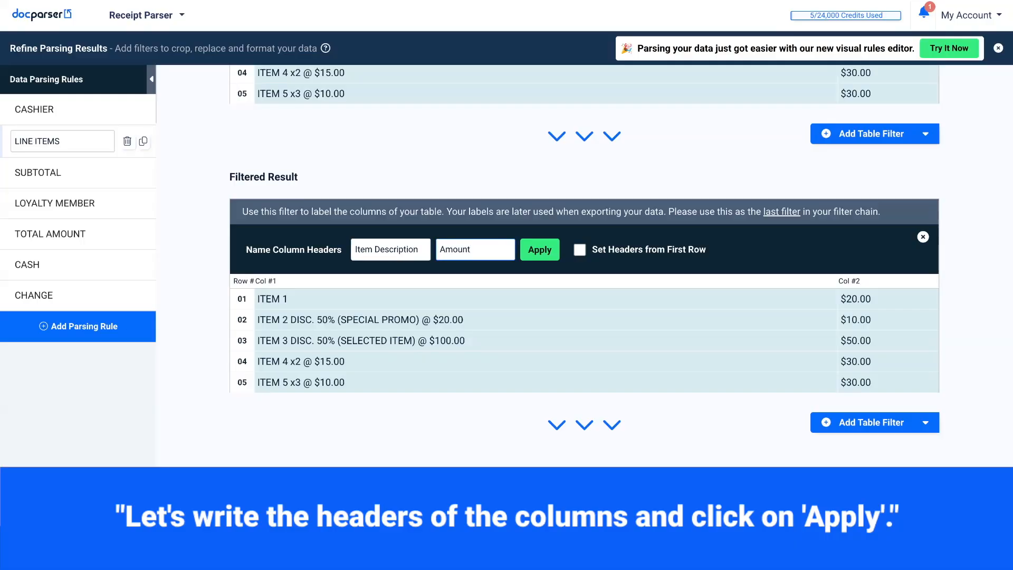
pyautogui.write('t')
pyautogui.click(541, 258)
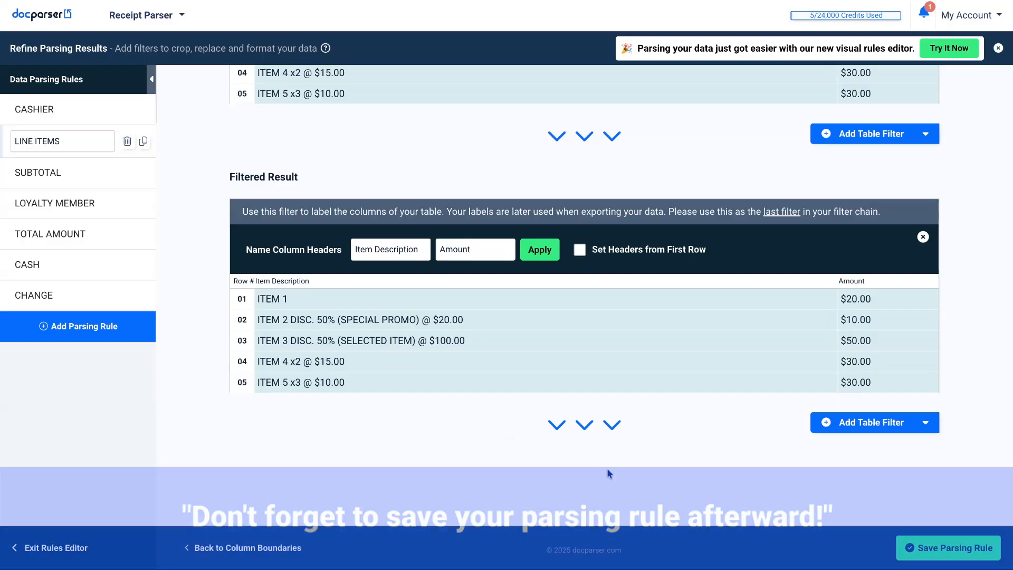
pyautogui.click(915, 552)
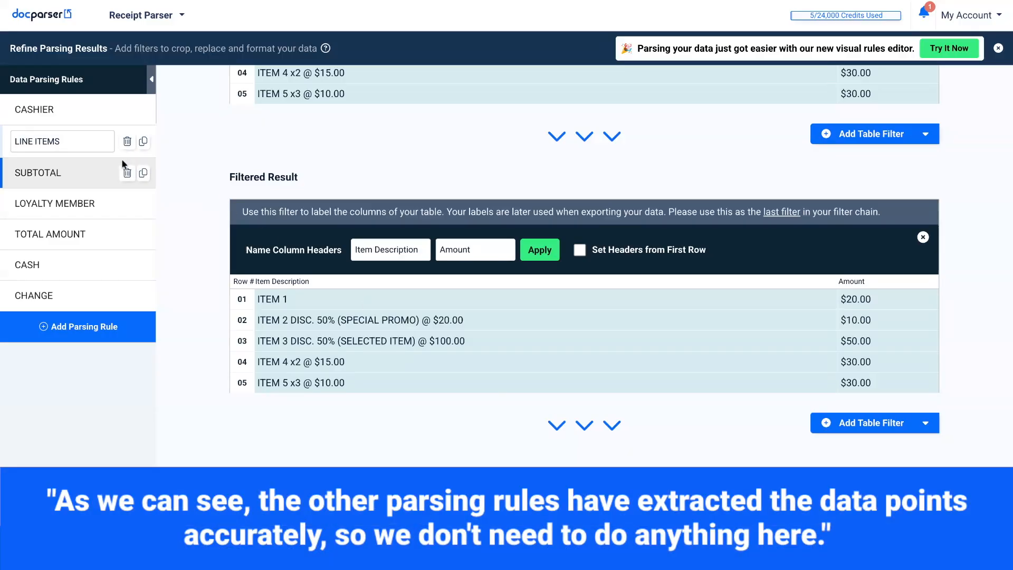
# Review the extracted data and filters of the SUBTOTAL and LOYALTY MEMBER parsing rules
pyautogui.click(98, 169)
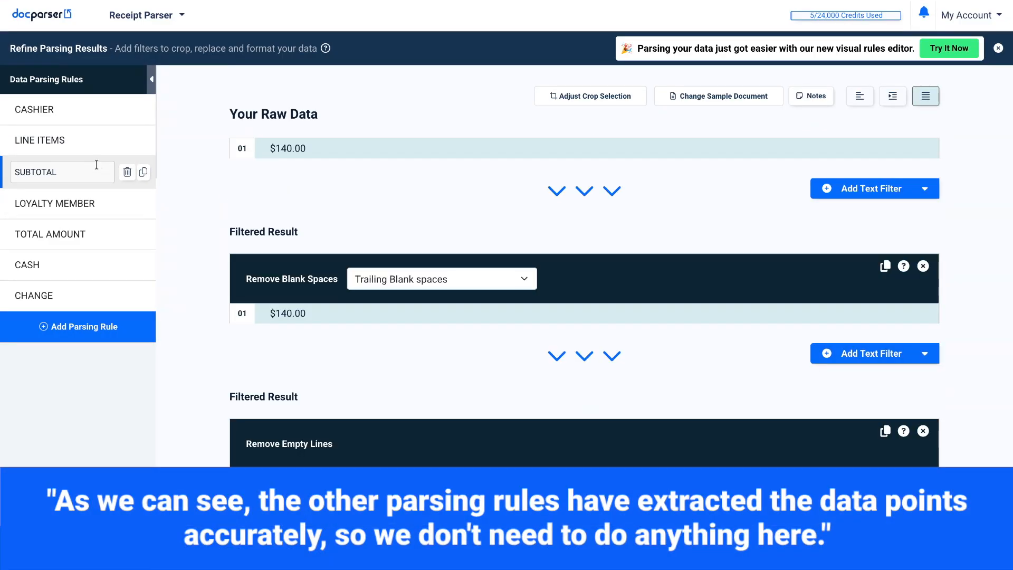
pyautogui.scroll(-3, 220, 230)
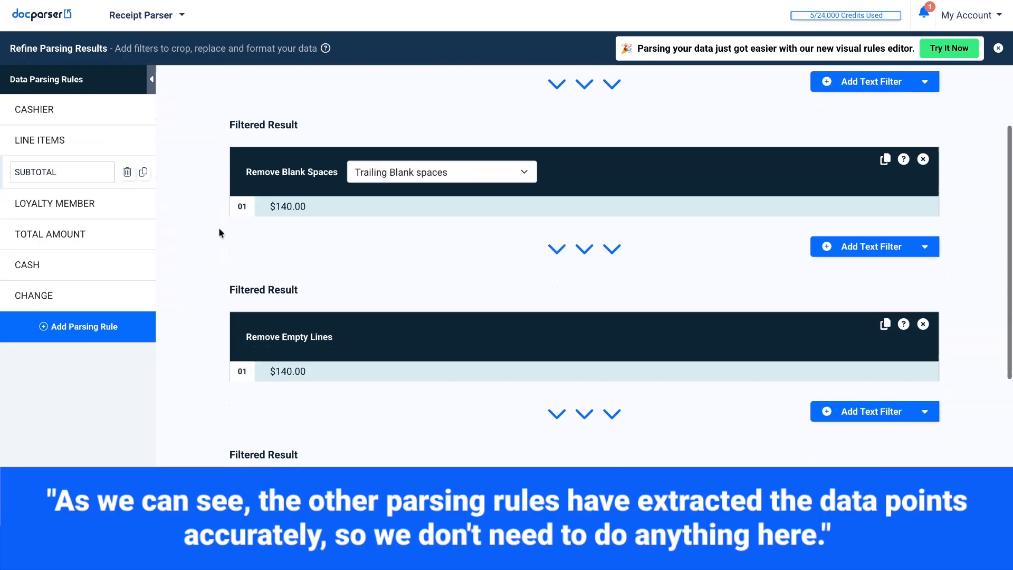
pyautogui.scroll(-3, 219, 232)
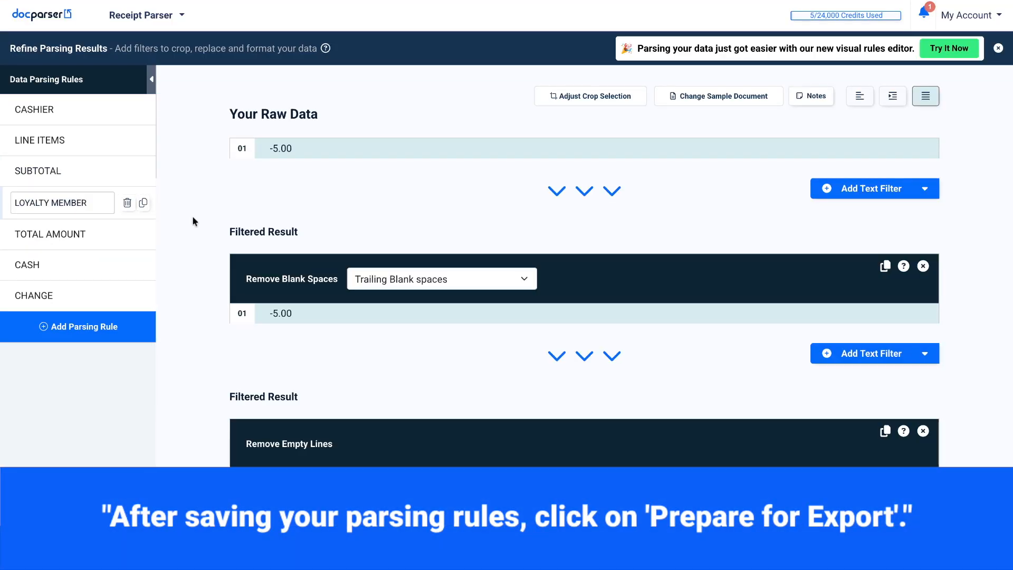
pyautogui.scroll(-2, 193, 221)
pyautogui.scroll(-3, 193, 220)
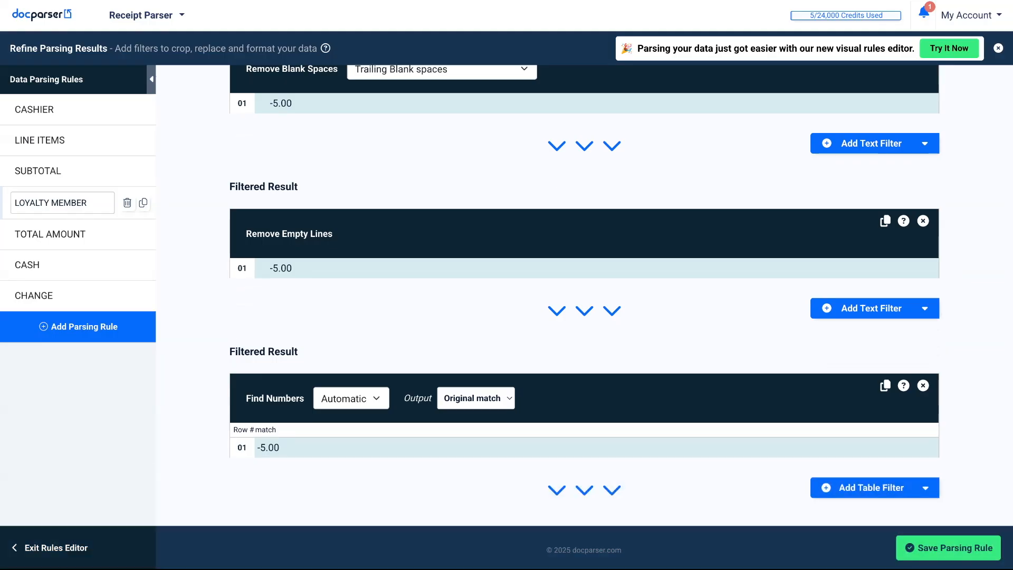
# Save the parsing rules and prepare the parsed data for export
pyautogui.click(962, 548)
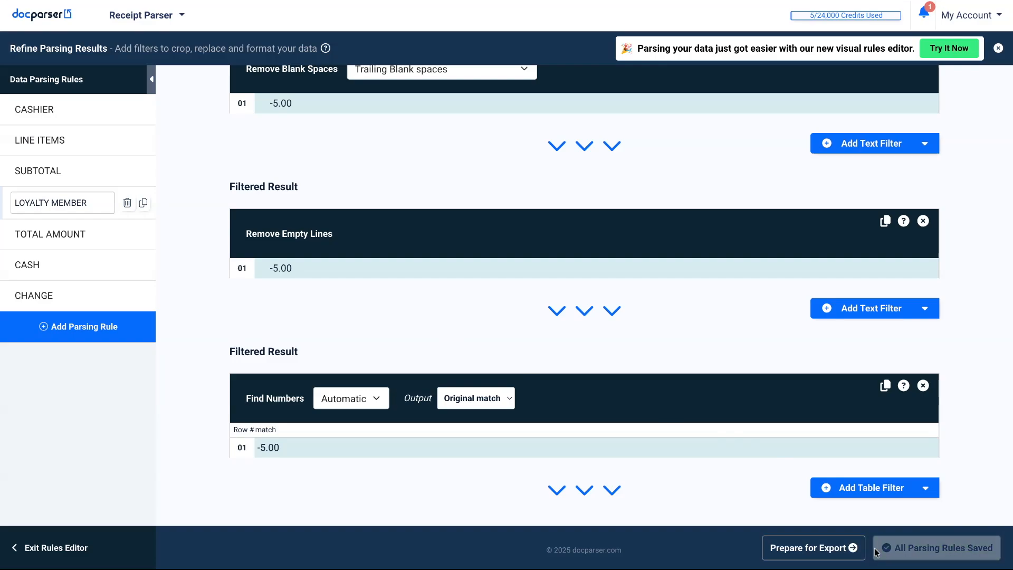
pyautogui.click(813, 548)
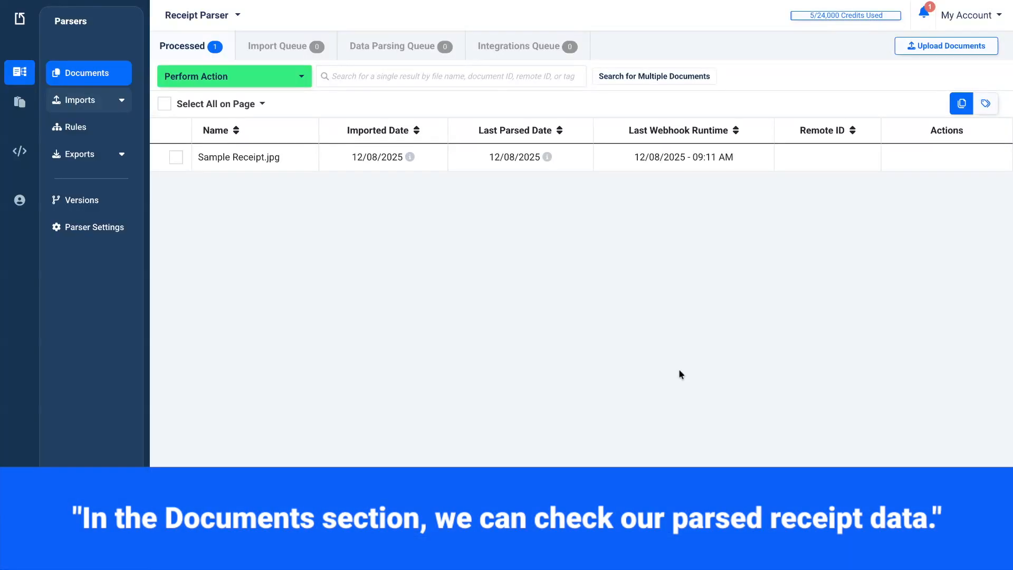
# Examine the parsed data of Sample Receipt.jpg from the processed documents, and close its details
pyautogui.click(507, 163)
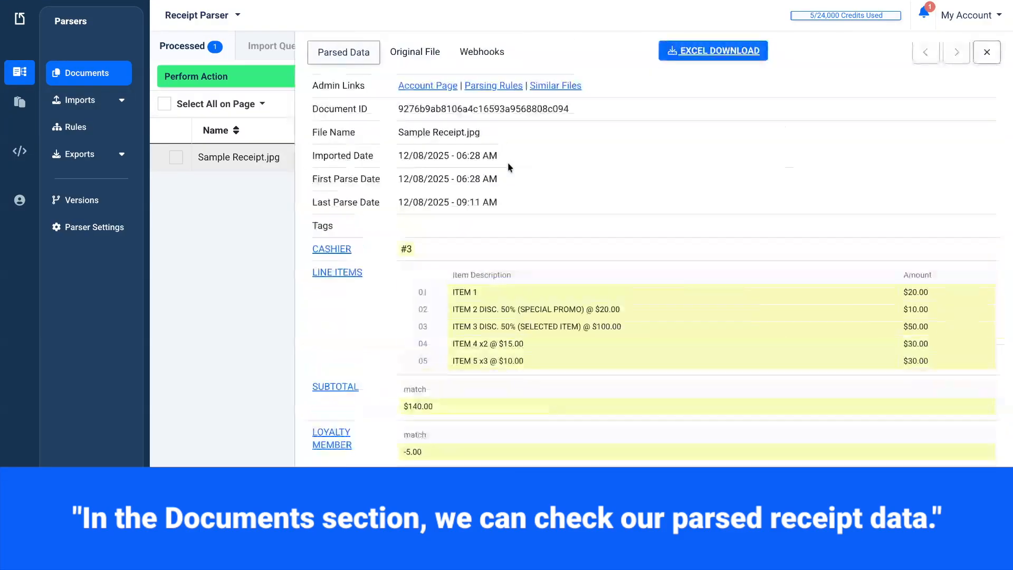
pyautogui.scroll(-3, 665, 322)
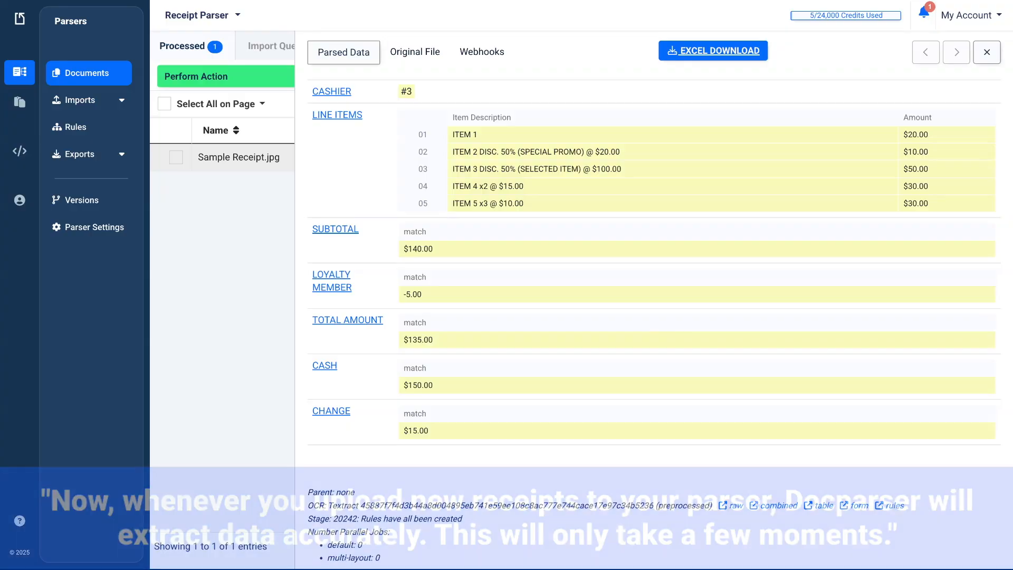
pyautogui.scroll(3, 654, 269)
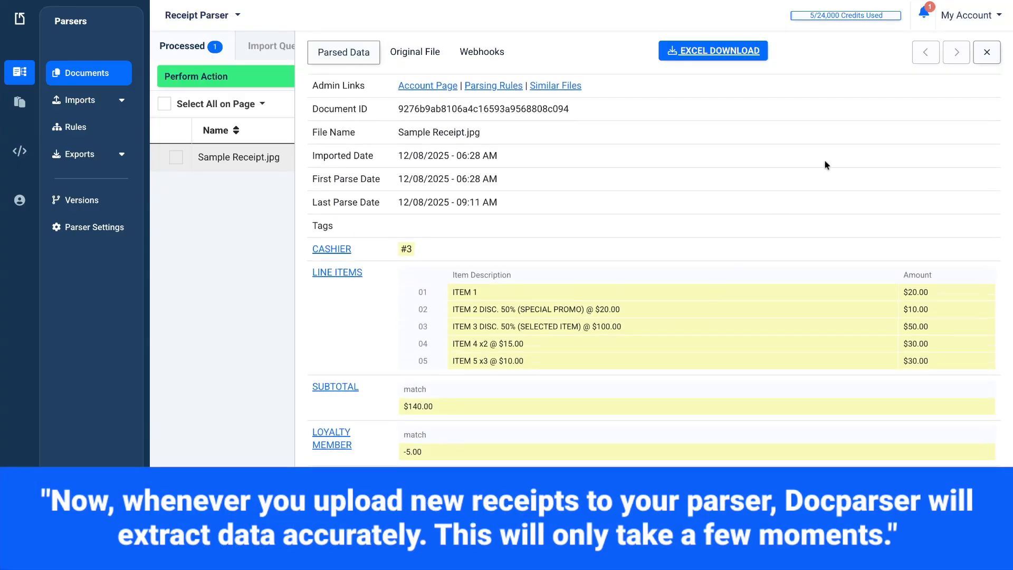
pyautogui.click(986, 52)
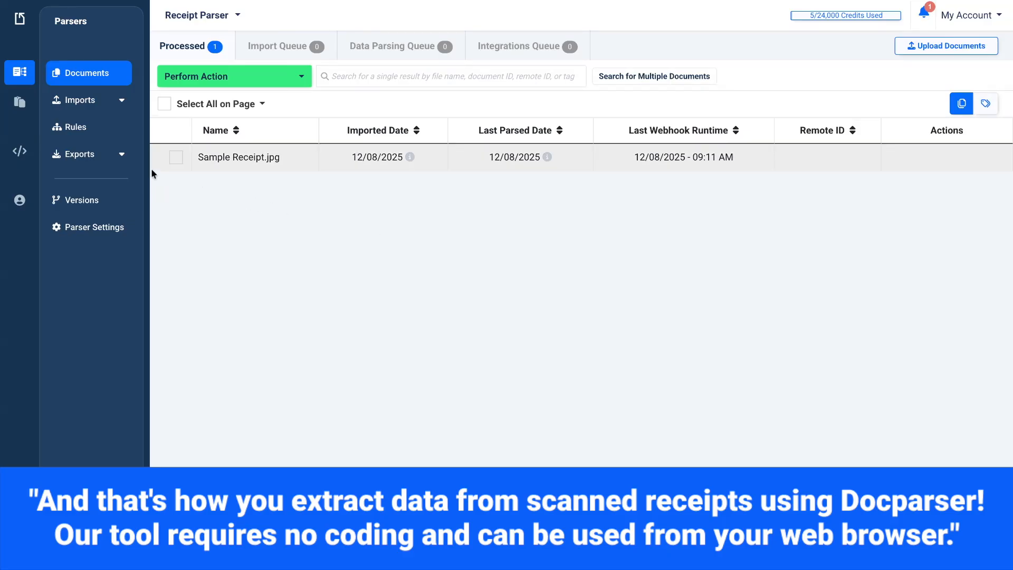
# Examine the parser's export options, covering the download file formats and the available outbound integrations
pyautogui.click(117, 156)
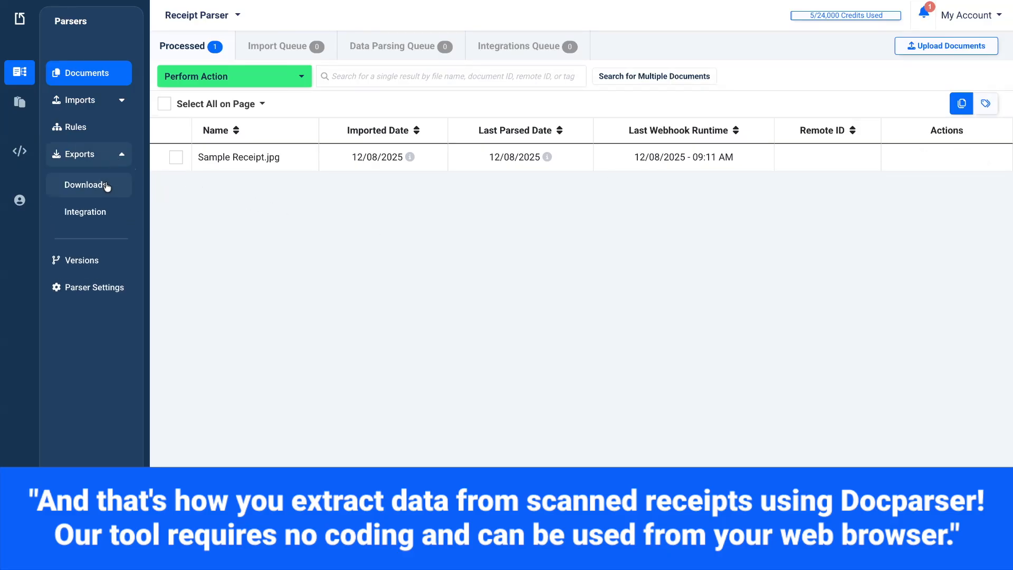
pyautogui.click(107, 186)
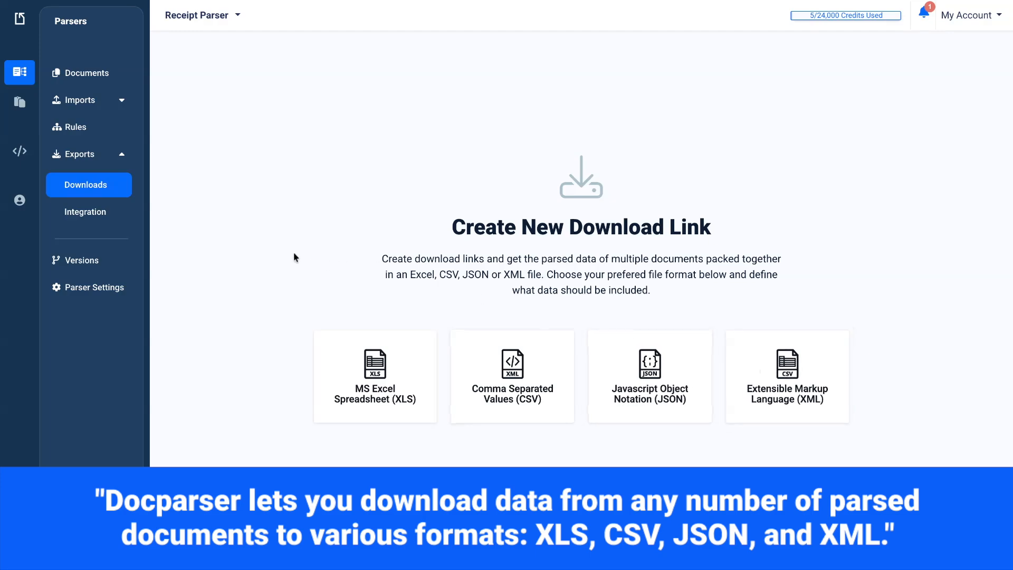
pyautogui.click(94, 214)
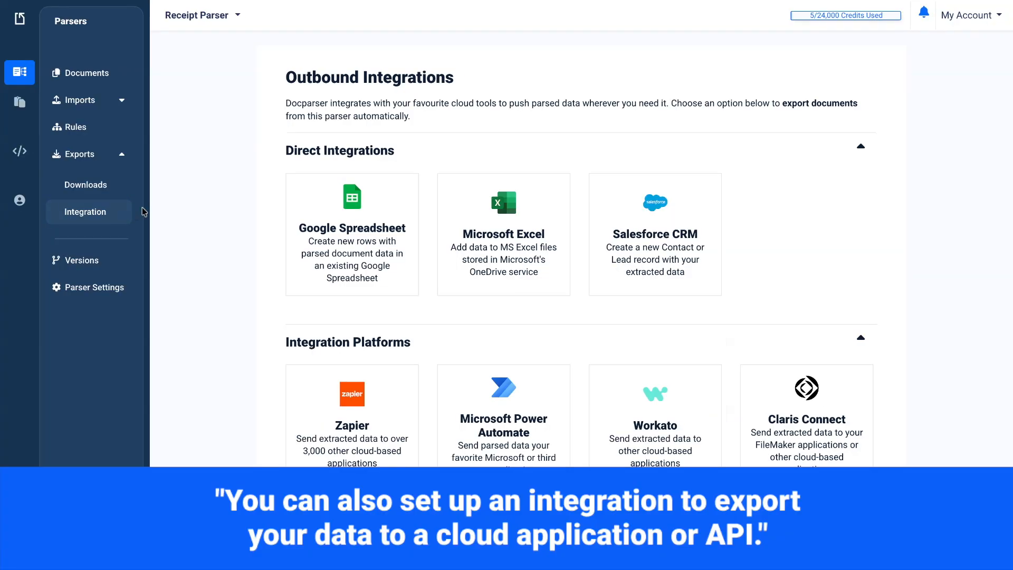
pyautogui.scroll(-1, 226, 192)
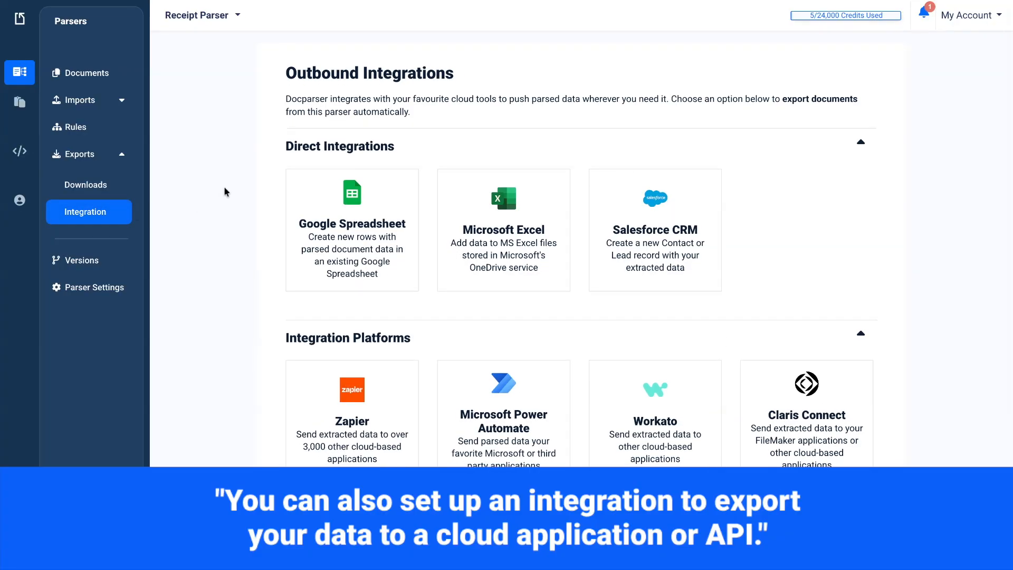
pyautogui.scroll(-3, 226, 192)
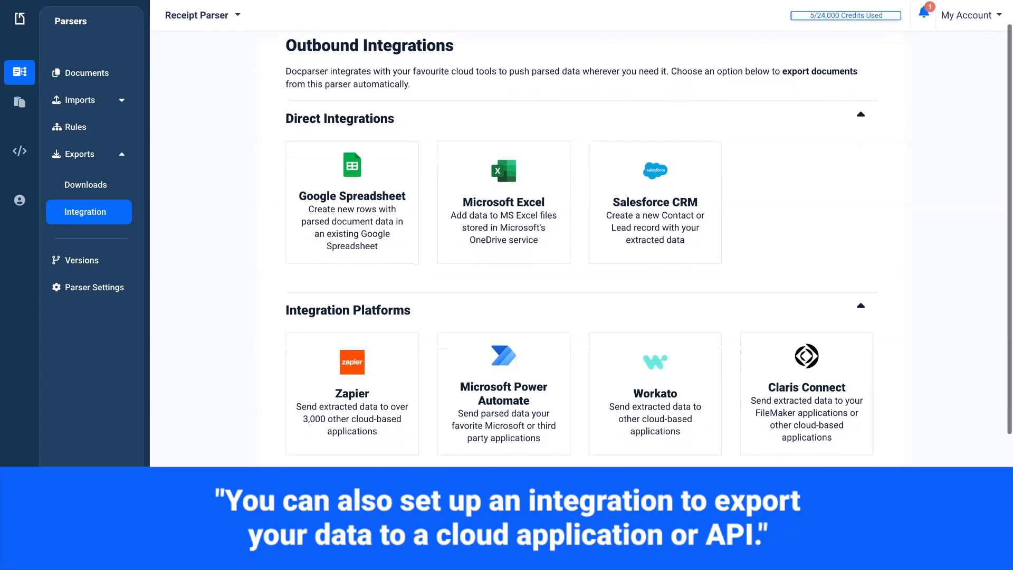
pyautogui.scroll(-3, 580, 237)
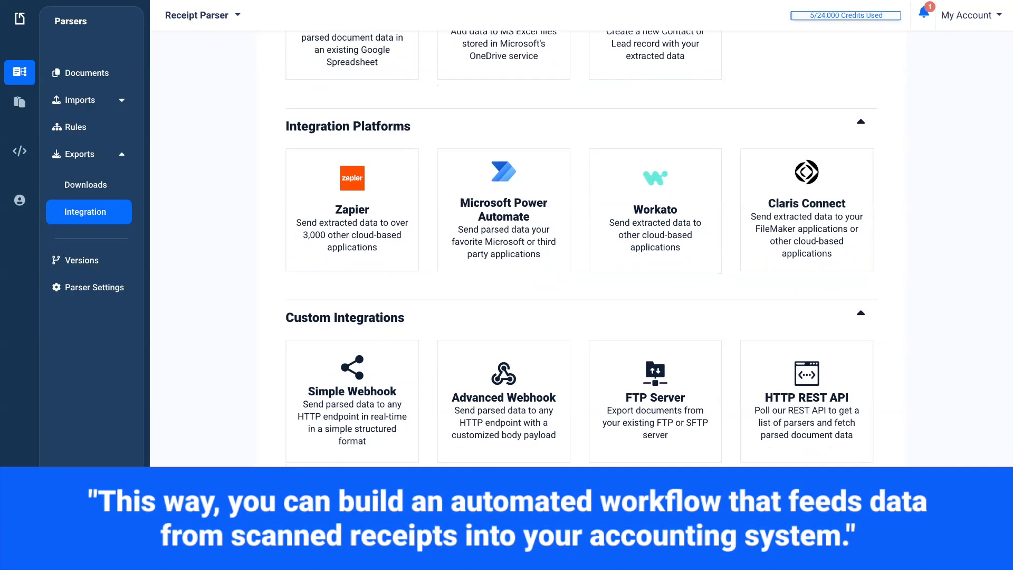
pyautogui.scroll(1, 580, 248)
pyautogui.scroll(4, 580, 248)
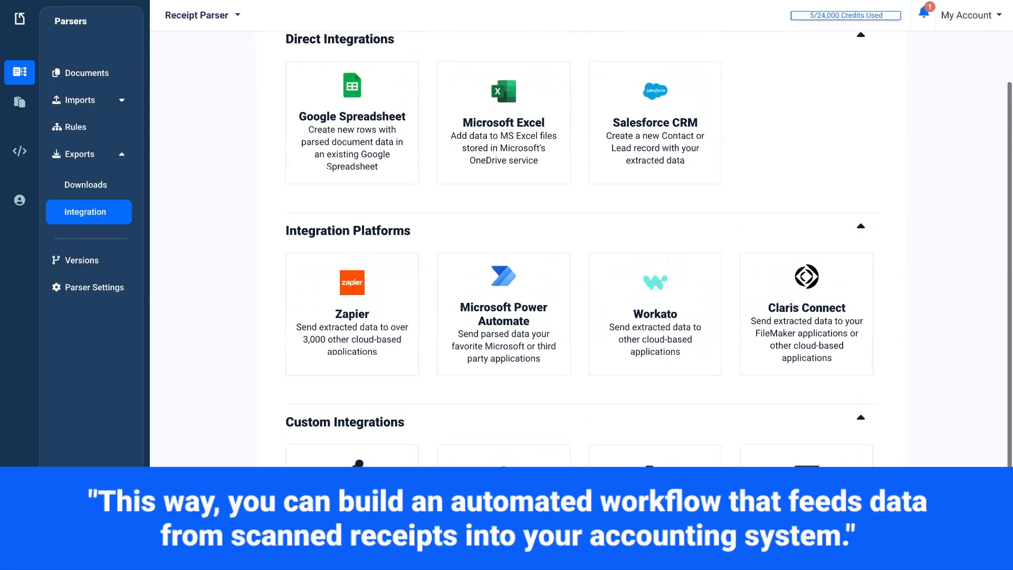
pyautogui.scroll(1, 580, 247)
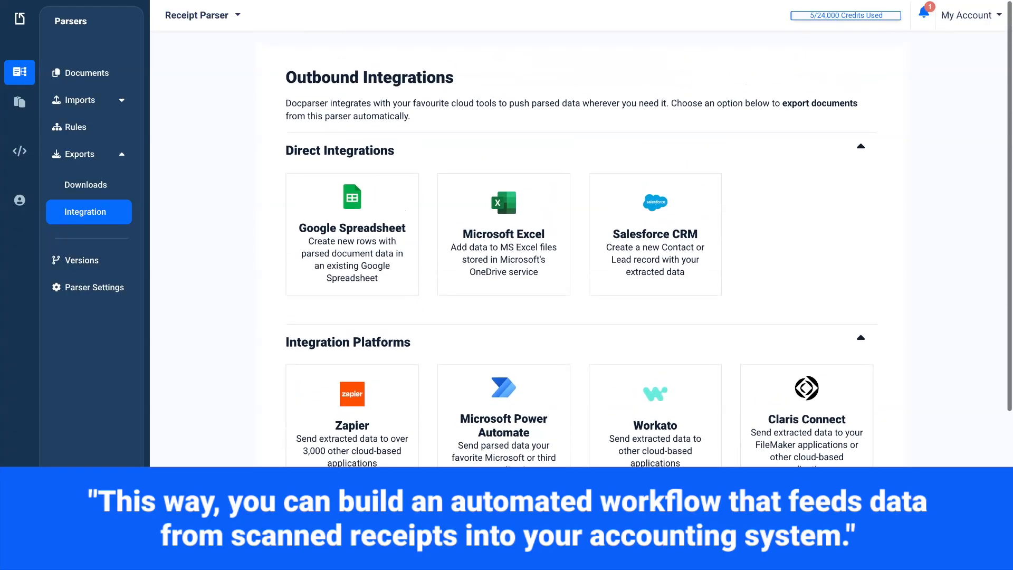